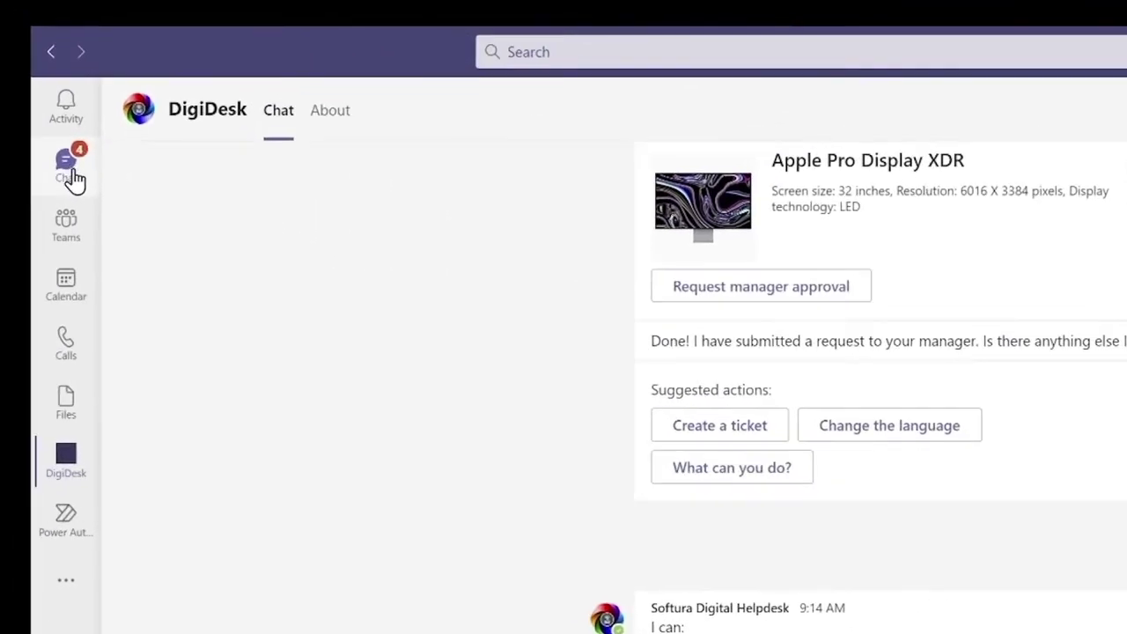
Show the chat list with the Softura Digital Helpdesk conversation open.
{"action": "left_click", "coordinate": [20, 81]}
{"action": "mouse_move", "coordinate": [233, 207]}
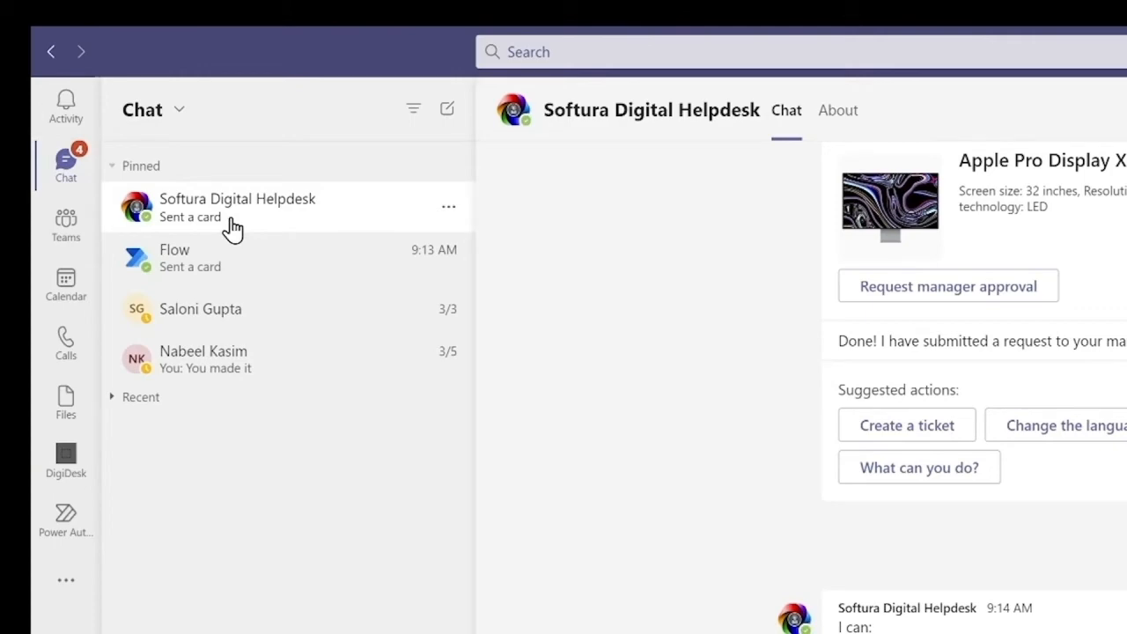
Return to the DigiDesk app showing the bot's 'what can you do' reply.
{"action": "left_click", "coordinate": [66, 458]}
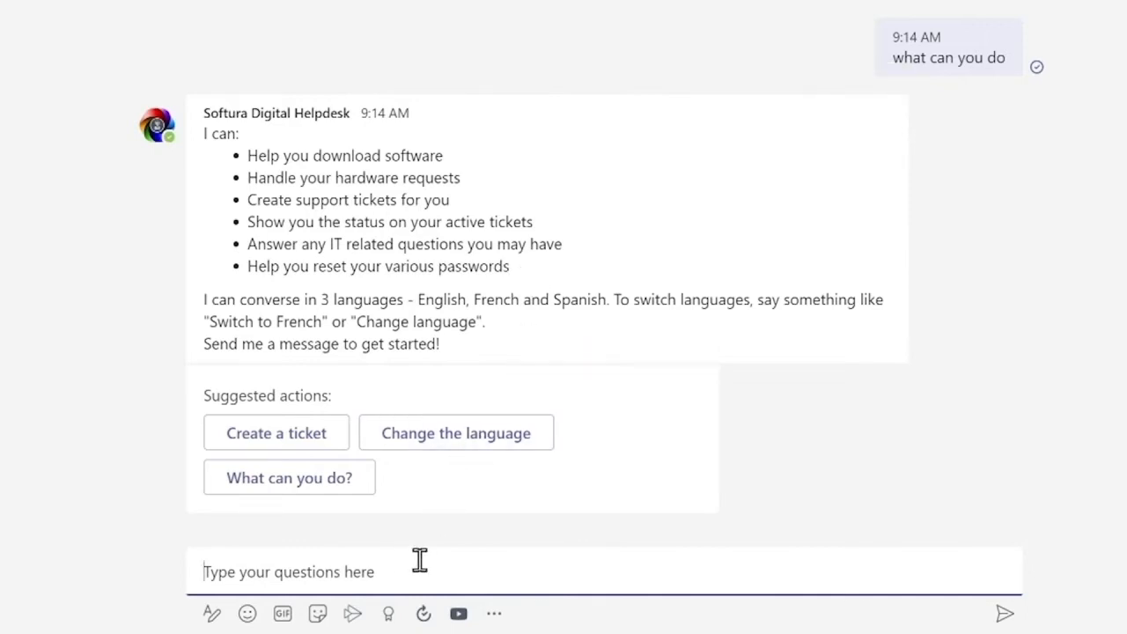
{"action": "type", "text": "I need som"}
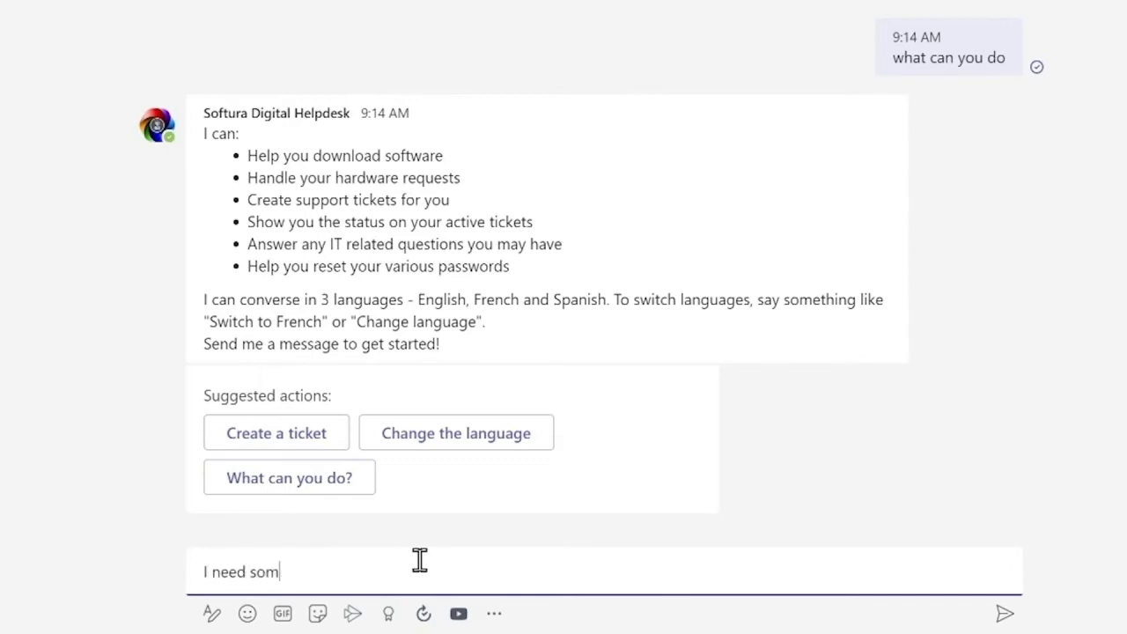
{"action": "type", "text": "e equipment for my work from home setup"}
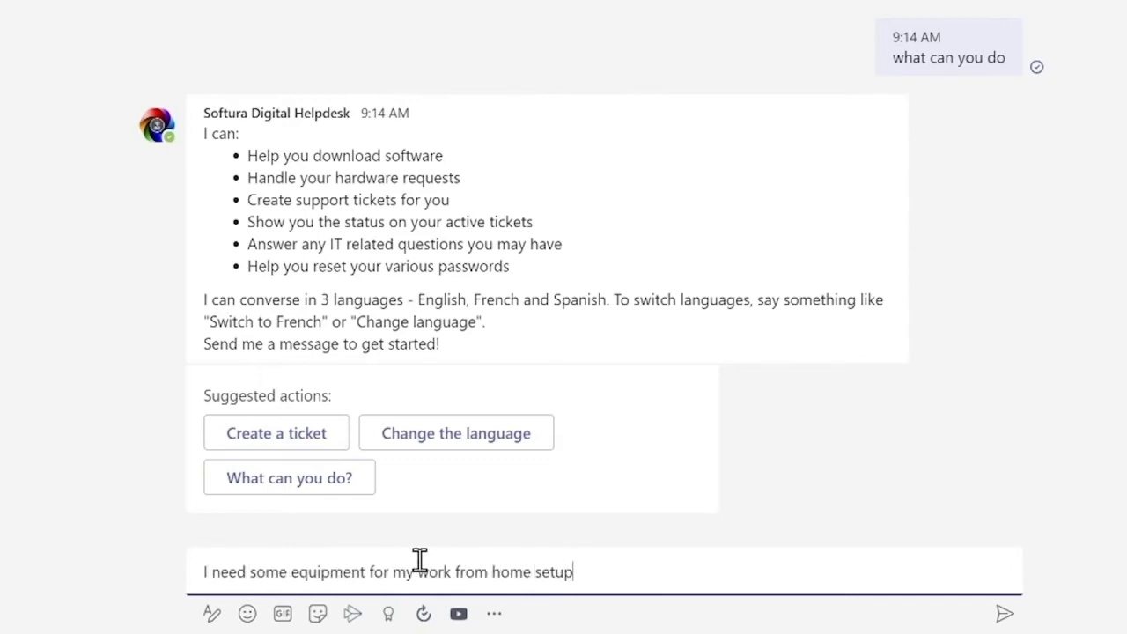
Send the work-from-home equipment request and browse the hardware carousel to the Logitech M510 Wireless Mouse.
{"action": "key", "text": "Return"}
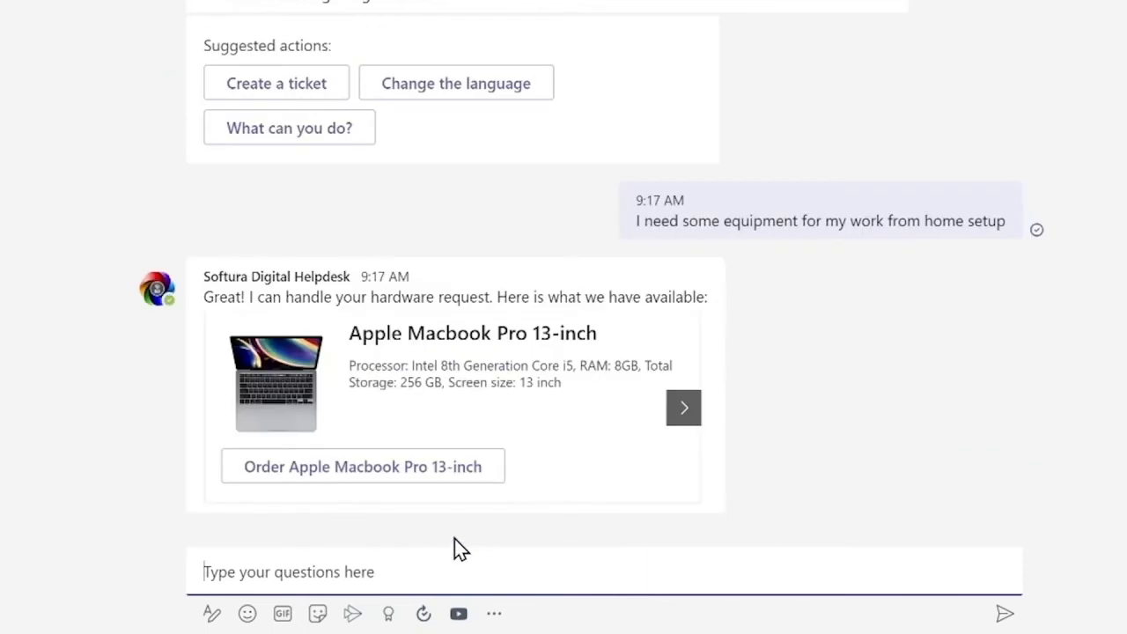
{"action": "mouse_move", "coordinate": [819, 216]}
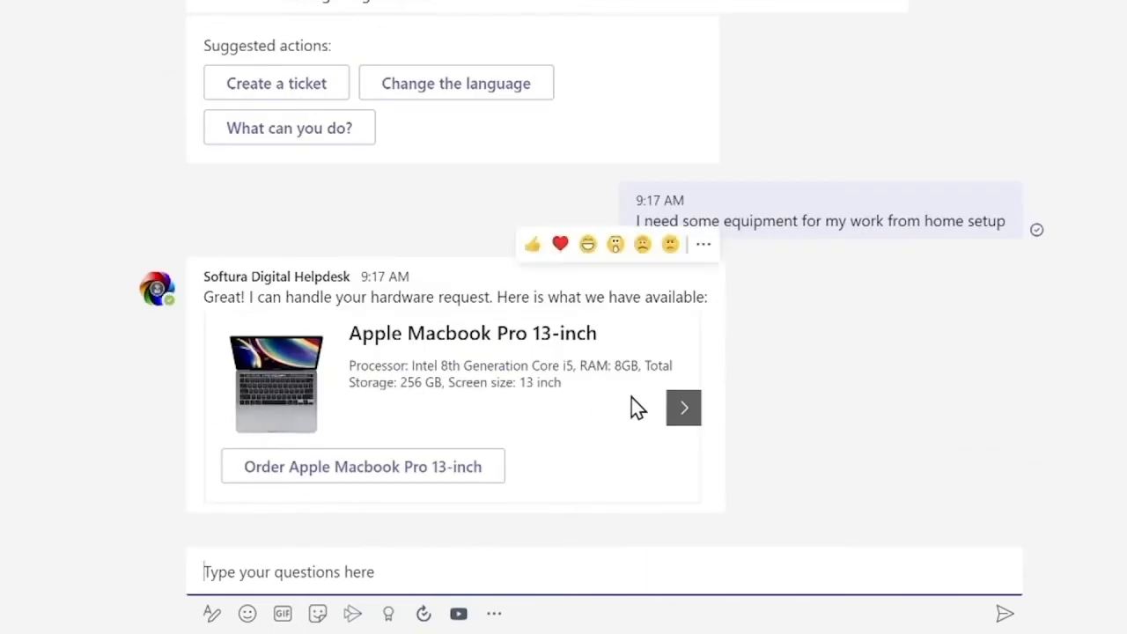
{"action": "left_click", "coordinate": [682, 408]}
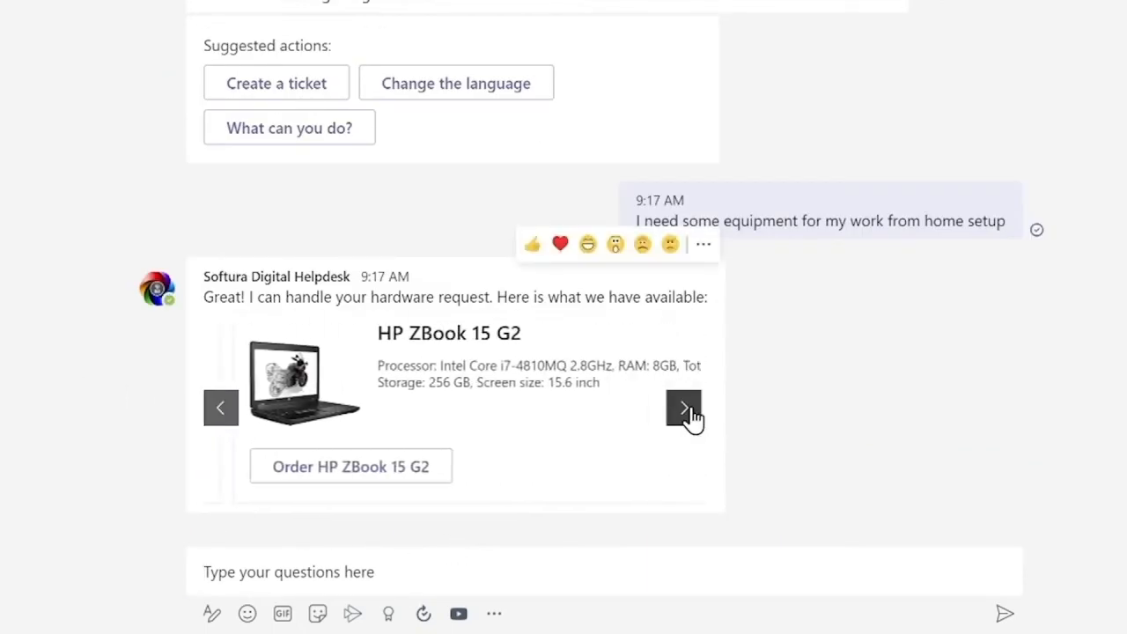
{"action": "left_click", "coordinate": [683, 409]}
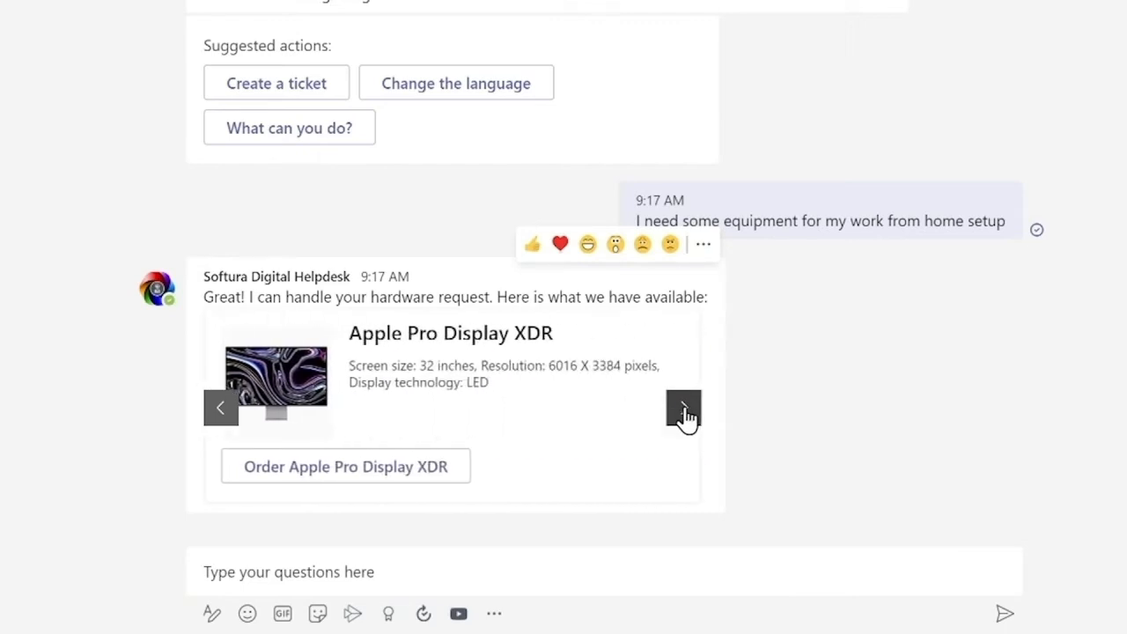
{"action": "left_click", "coordinate": [685, 414]}
{"action": "left_click", "coordinate": [685, 414]}
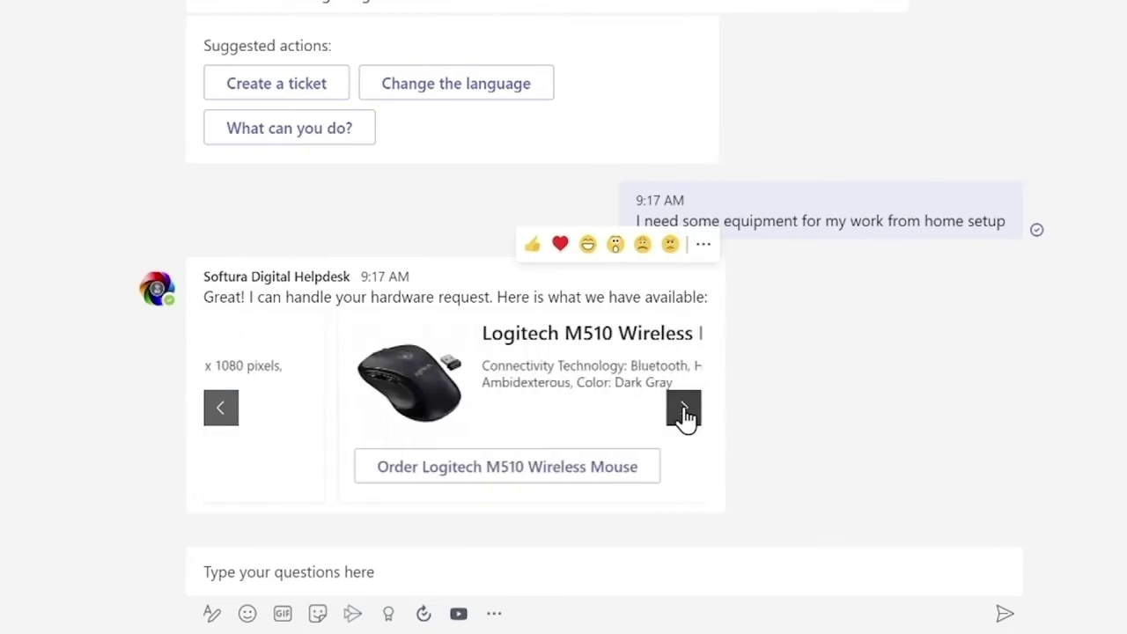
{"action": "left_click", "coordinate": [310, 566]}
{"action": "type", "text": "I n"}
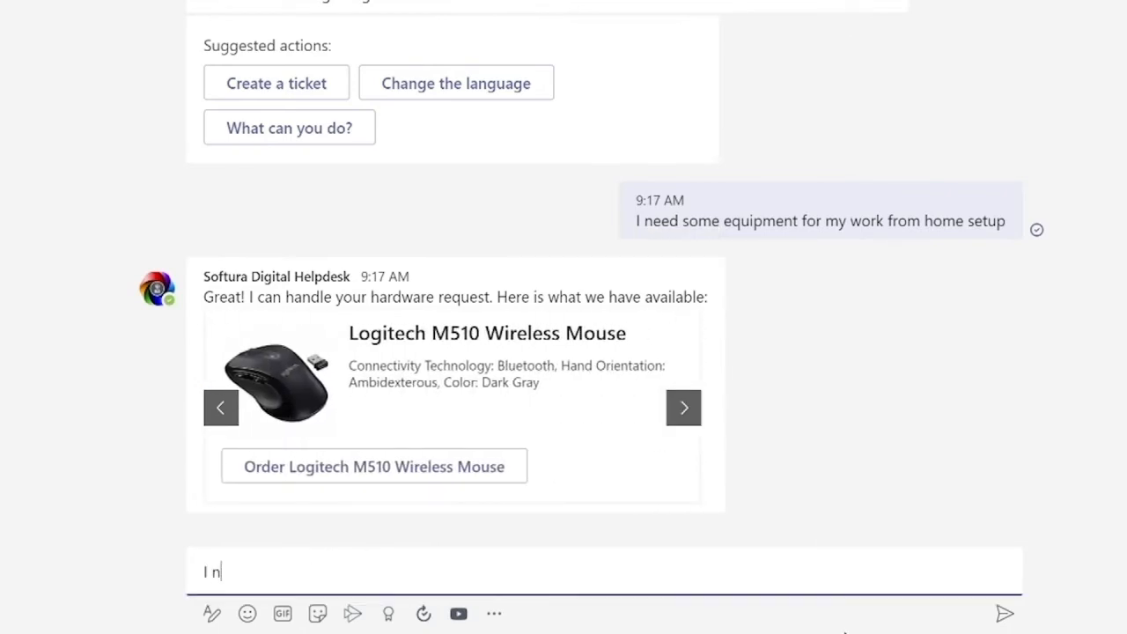
{"action": "type", "text": "eed a monitor"}
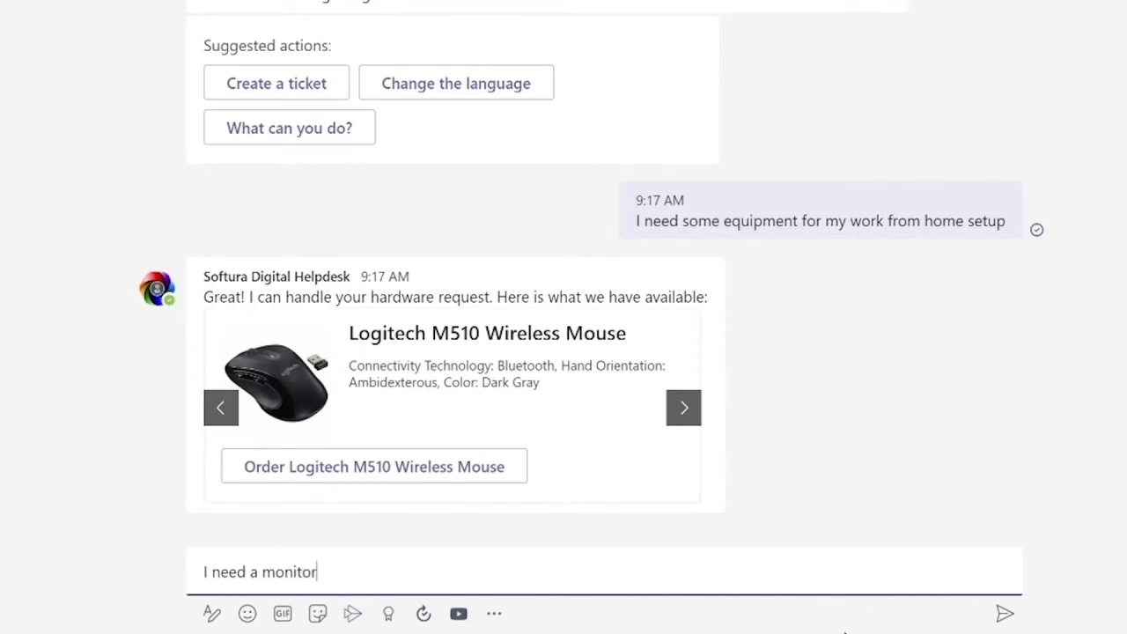
Send 'I need a monitor' and browse the monitor options back to the Apple Pro Display XDR.
{"action": "key", "text": "Return"}
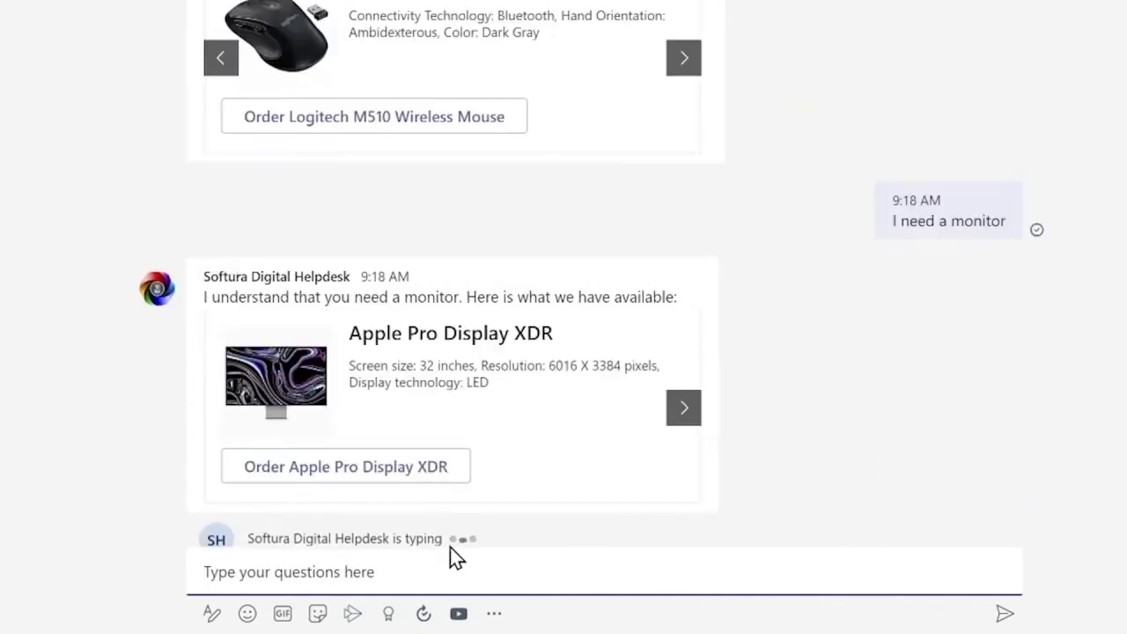
{"action": "left_click", "coordinate": [683, 408]}
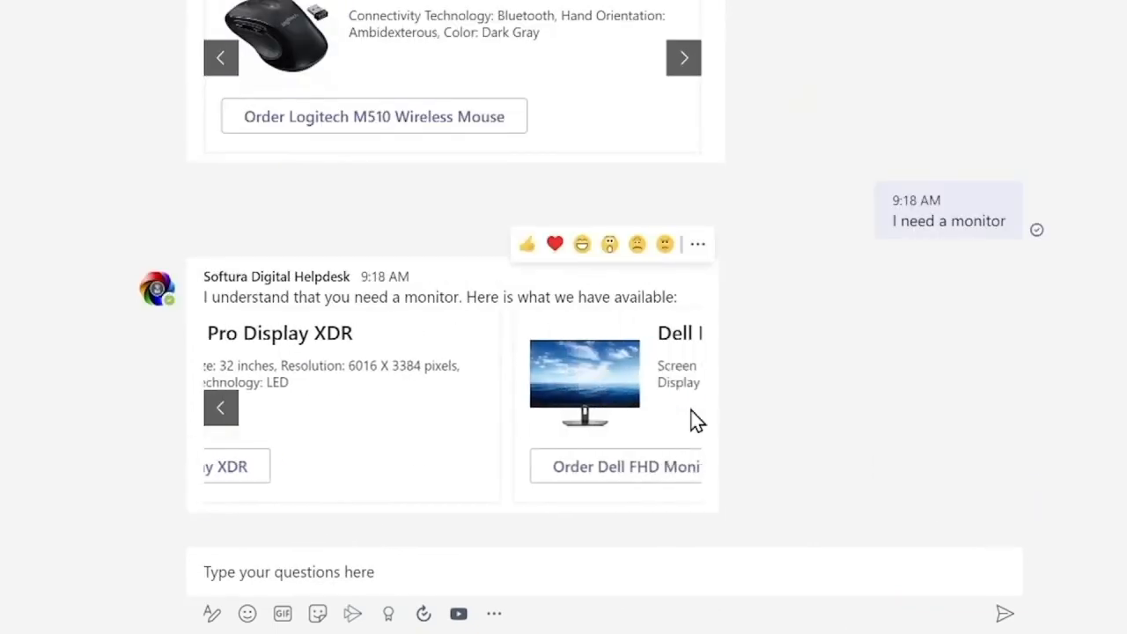
{"action": "left_click", "coordinate": [220, 407]}
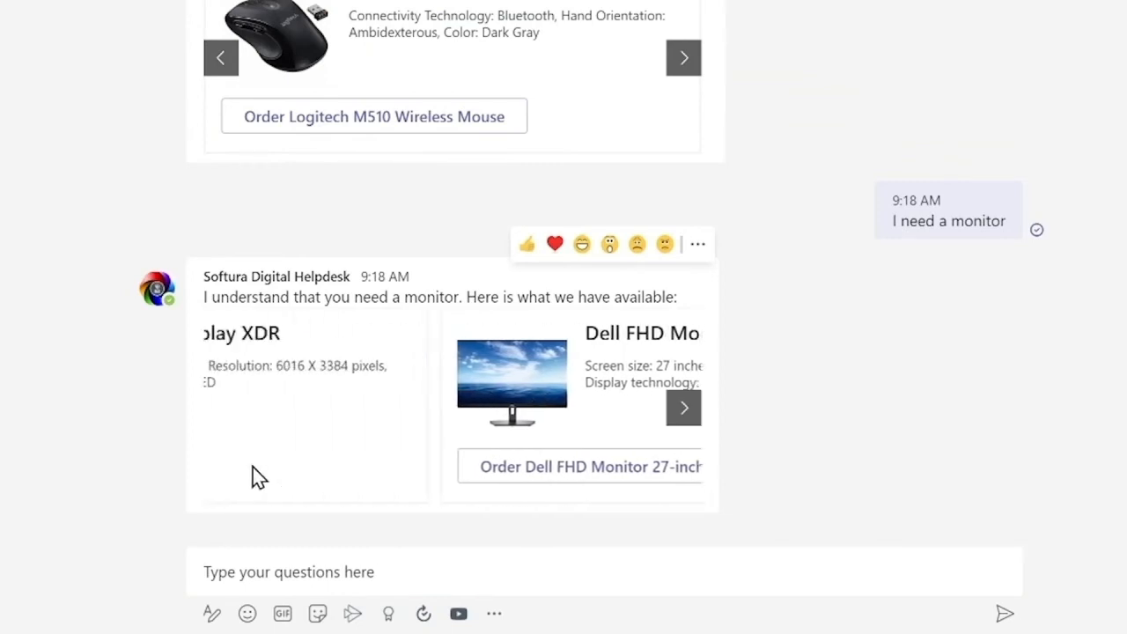
{"action": "left_click", "coordinate": [264, 572]}
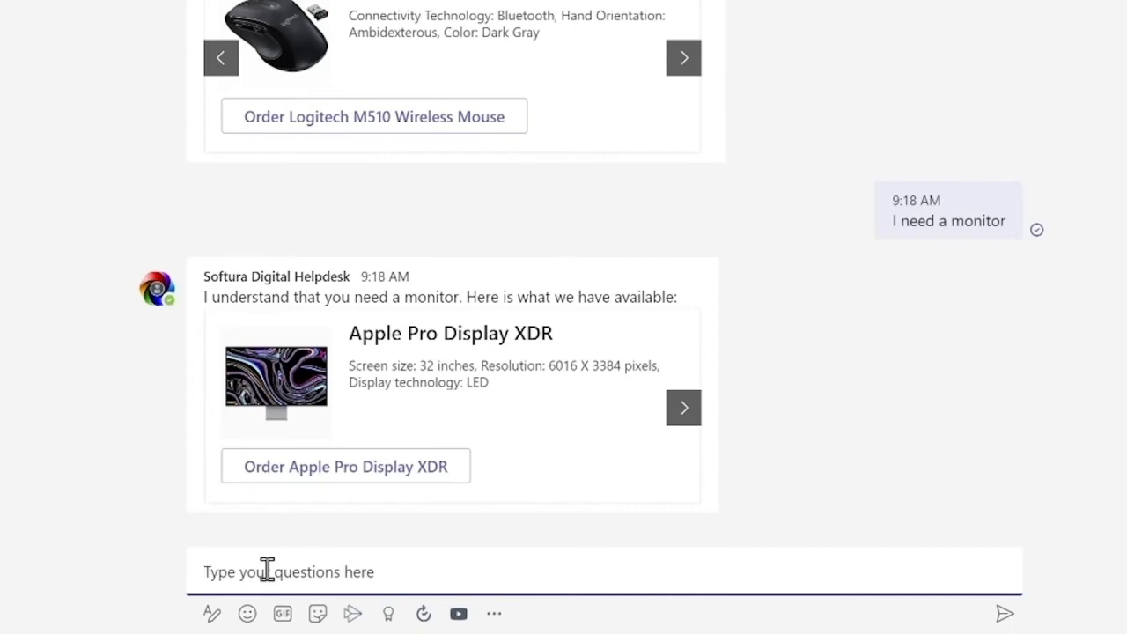
{"action": "type", "text": "I am helping with testing and need"}
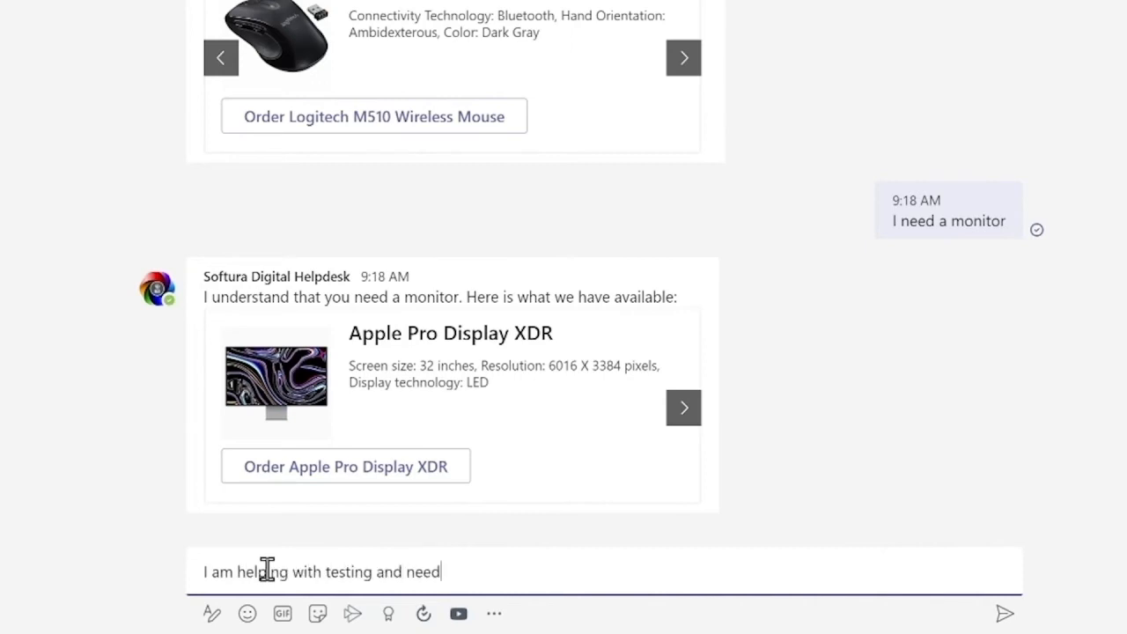
{"action": "type", "text": " access to google chrome"}
Send the Google Chrome access request and request manager approval from the bot's reply.
{"action": "key", "text": "Return"}
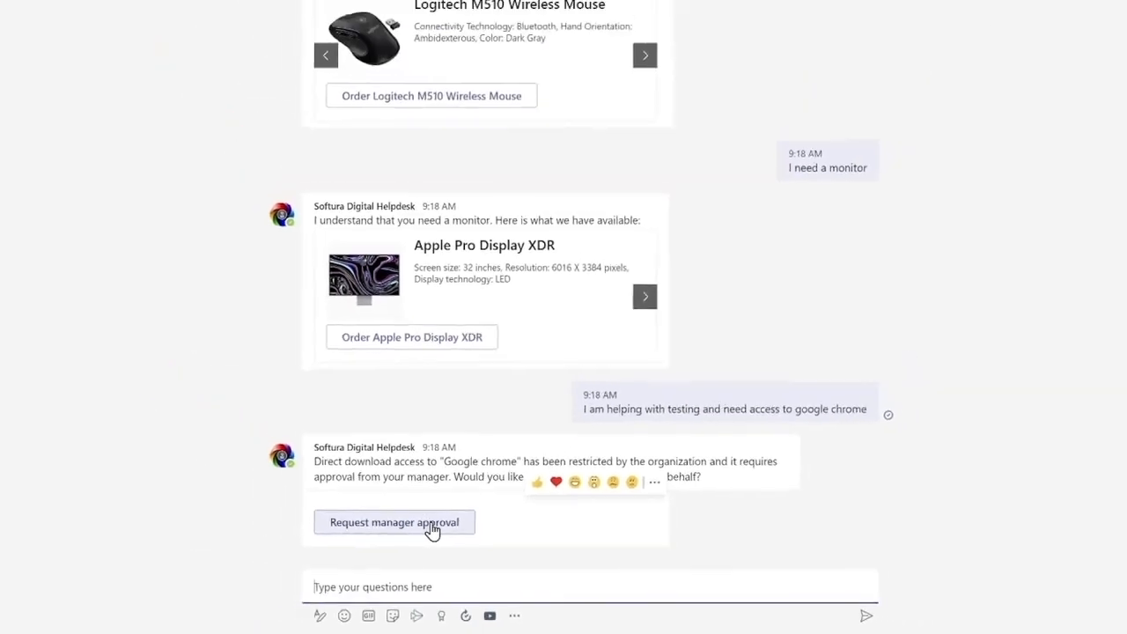
{"action": "left_click", "coordinate": [374, 482]}
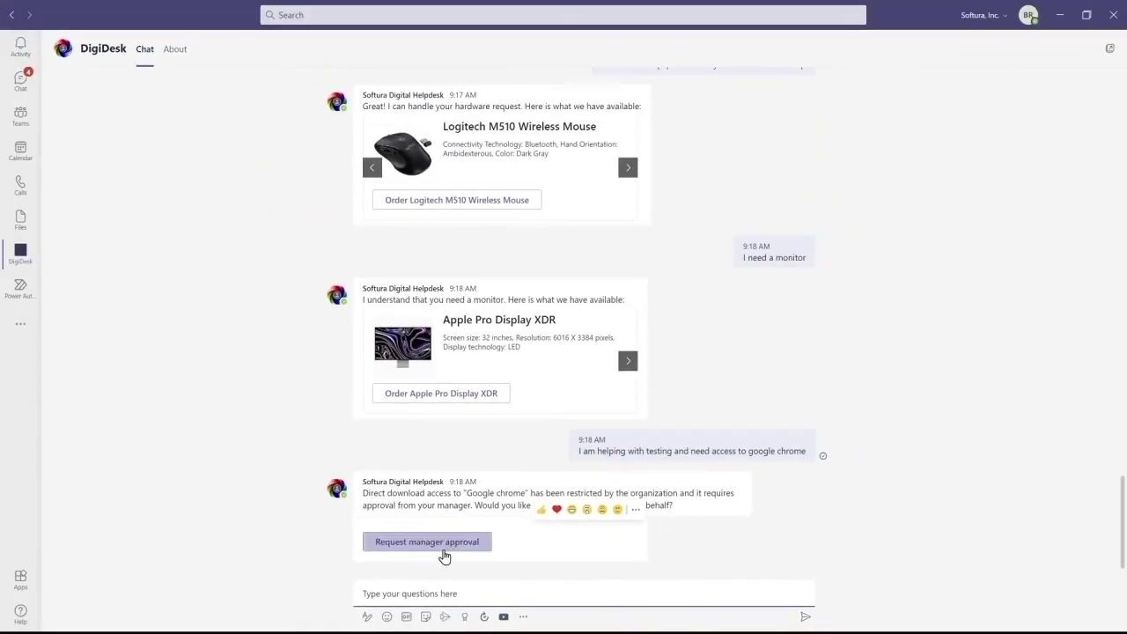
{"action": "left_click", "coordinate": [20, 81]}
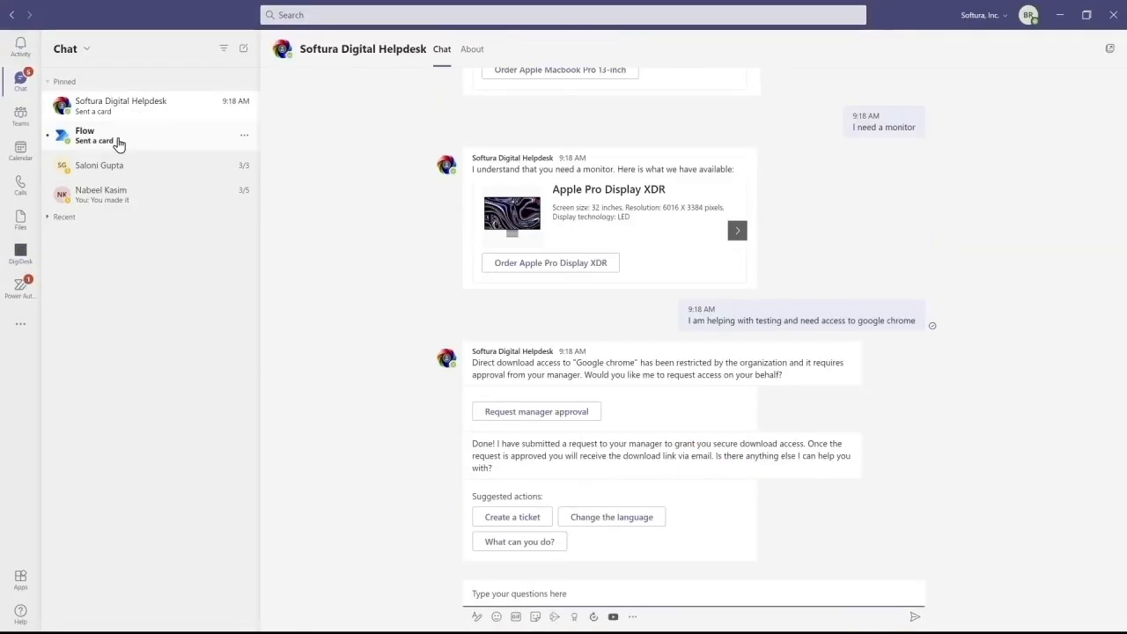
In the Flow chat, approve and submit the restricted Chrome request, then select the approval sentence.
{"action": "left_click", "coordinate": [115, 137]}
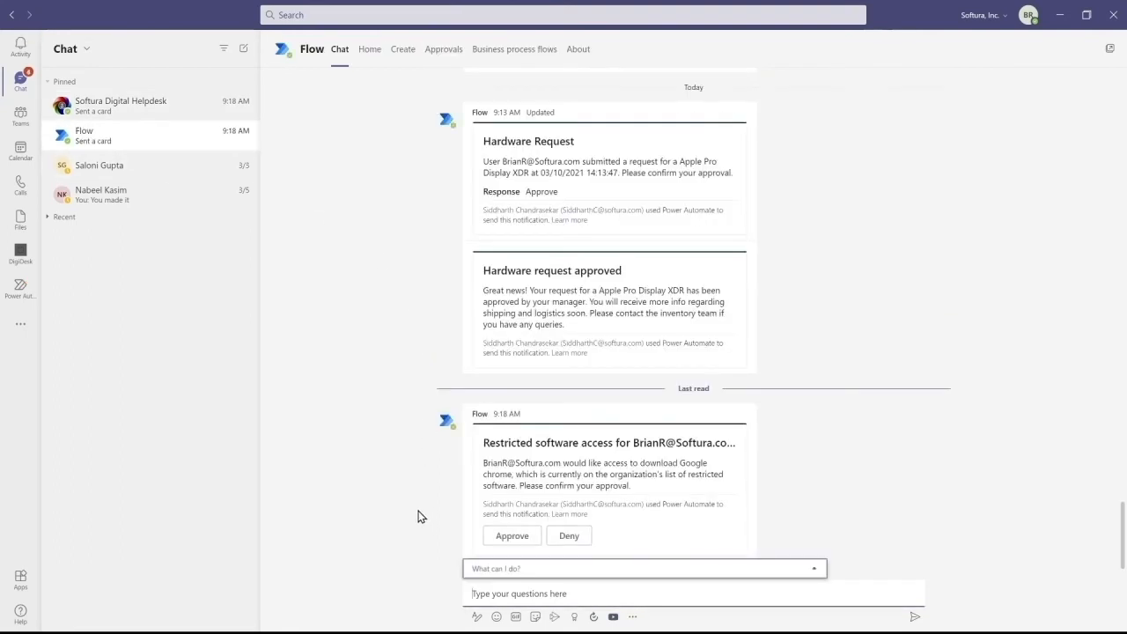
{"action": "mouse_move", "coordinate": [608, 475]}
{"action": "left_click", "coordinate": [503, 539]}
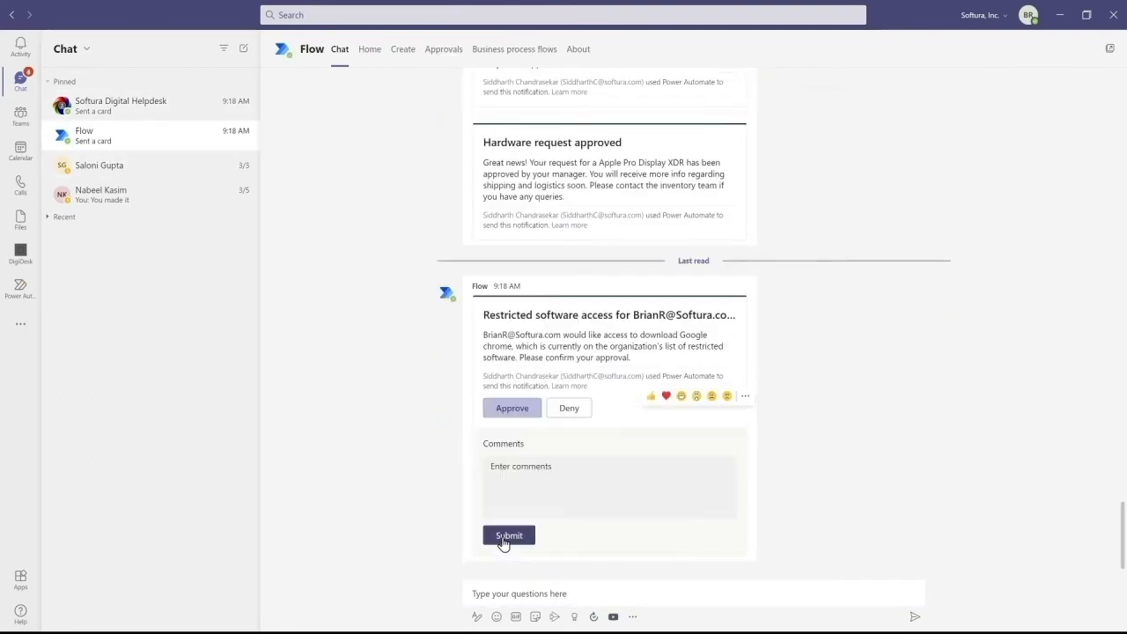
{"action": "left_click", "coordinate": [502, 538]}
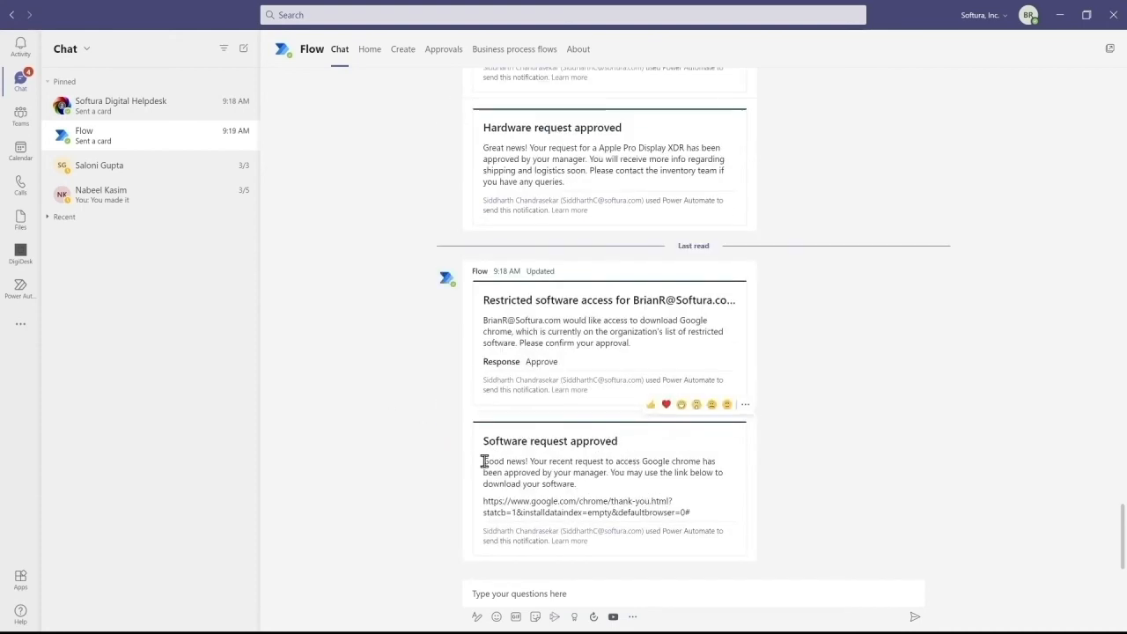
{"action": "left_click_drag", "start_coordinate": [483, 460], "coordinate": [614, 474]}
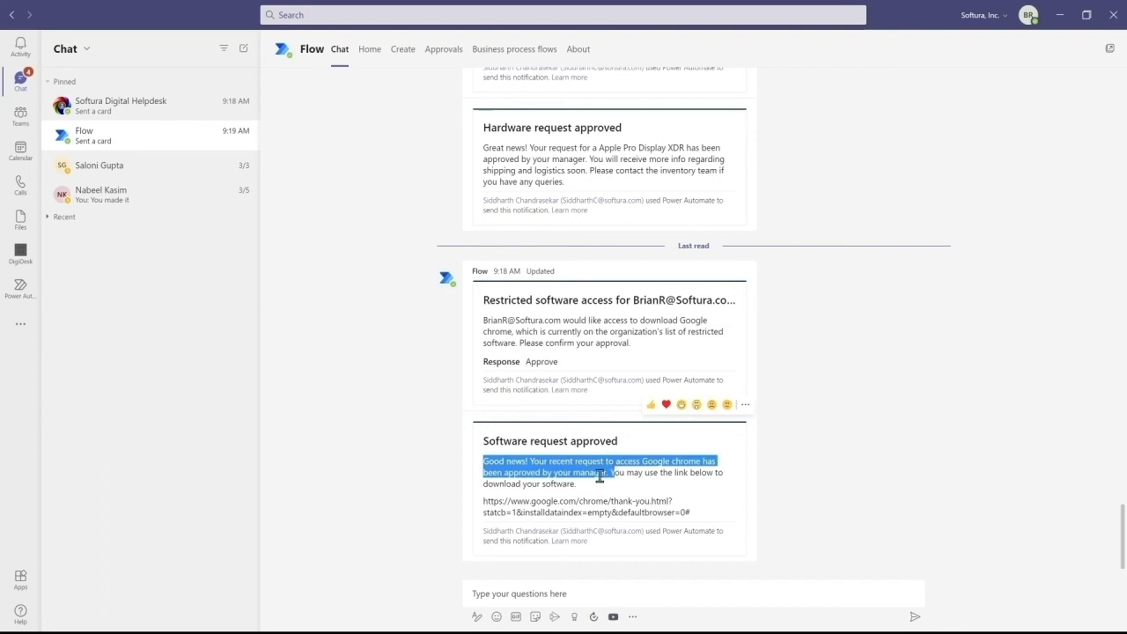